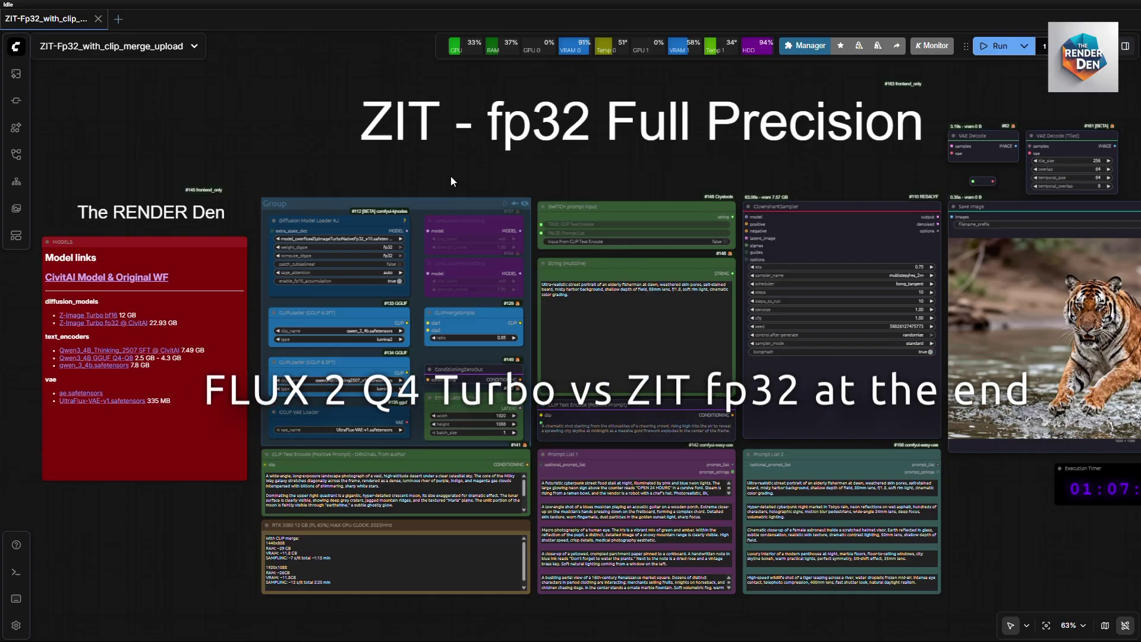
# Pan the workflow to center the Model links note
pyautogui.moveTo(451, 177); pyautogui.dragTo(634, 172)
pyautogui.scroll(6, 417, 175)
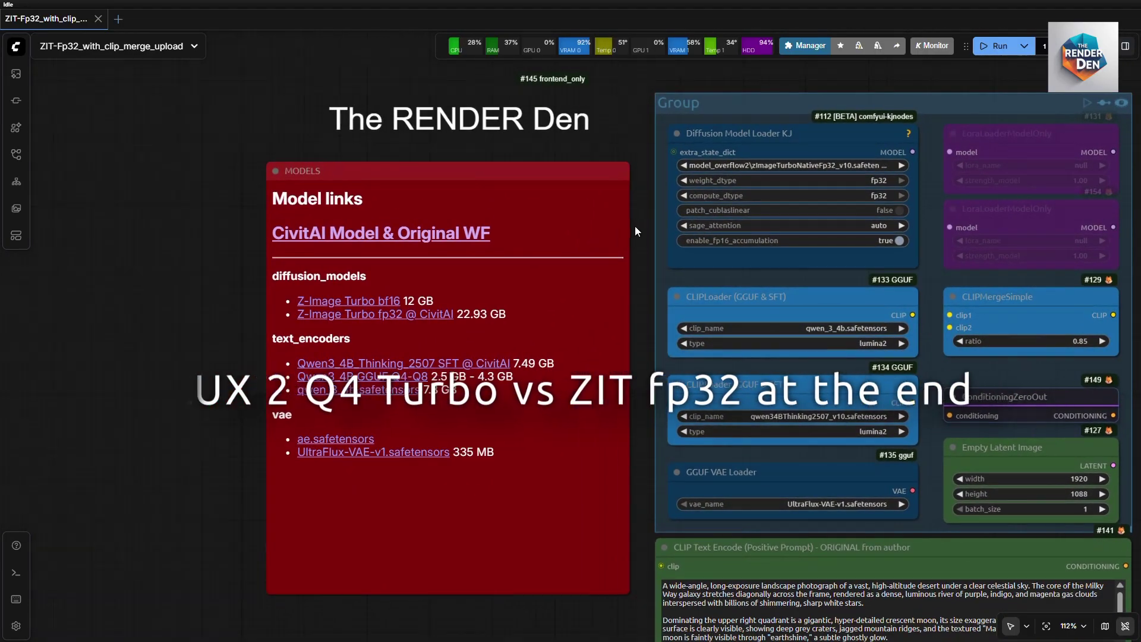
pyautogui.scroll(1, 635, 226)
pyautogui.moveTo(635, 225); pyautogui.dragTo(814, 223)
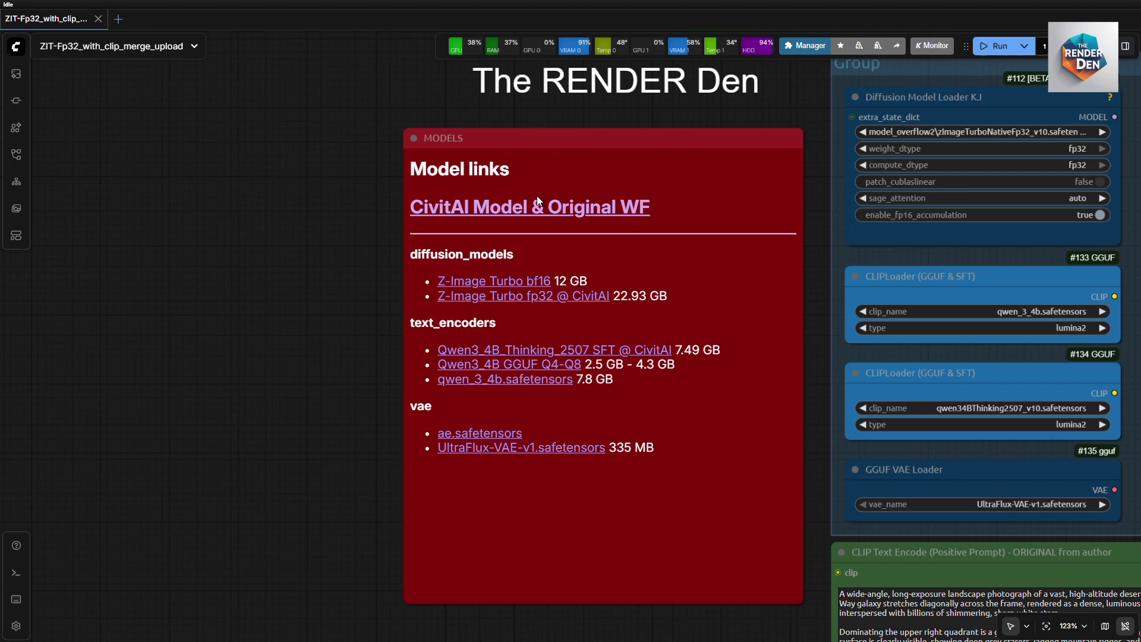
# Open the CivitAI Z-image turbo fp32 model page and expand its full description
pyautogui.click(498, 211)
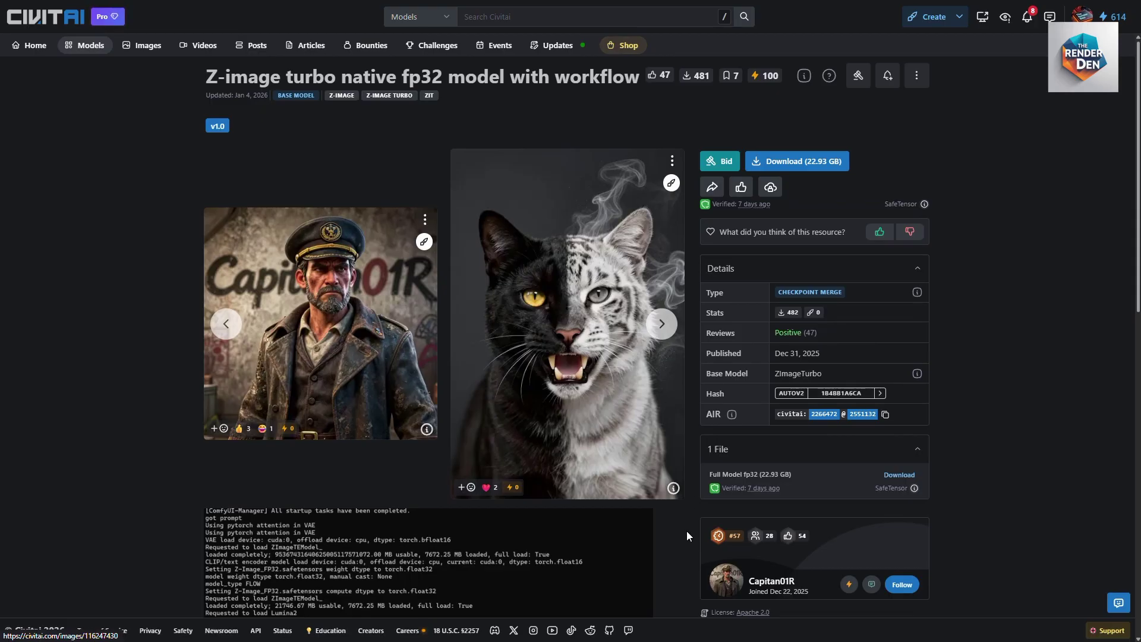
pyautogui.scroll(-3, 686, 535)
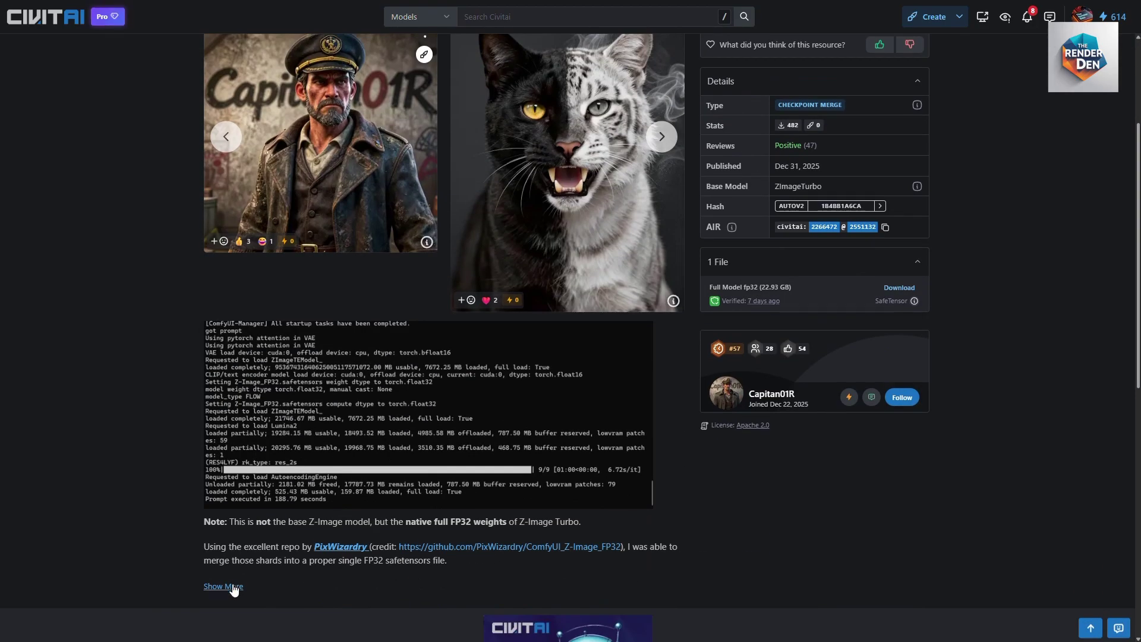
pyautogui.click(229, 586)
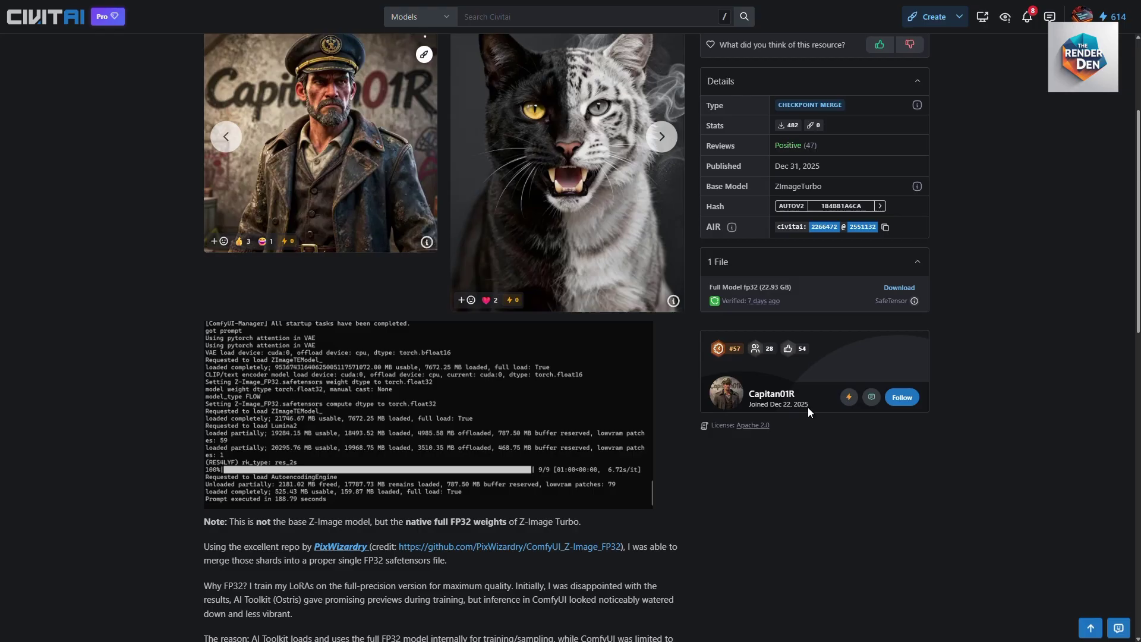
pyautogui.scroll(3, 795, 440)
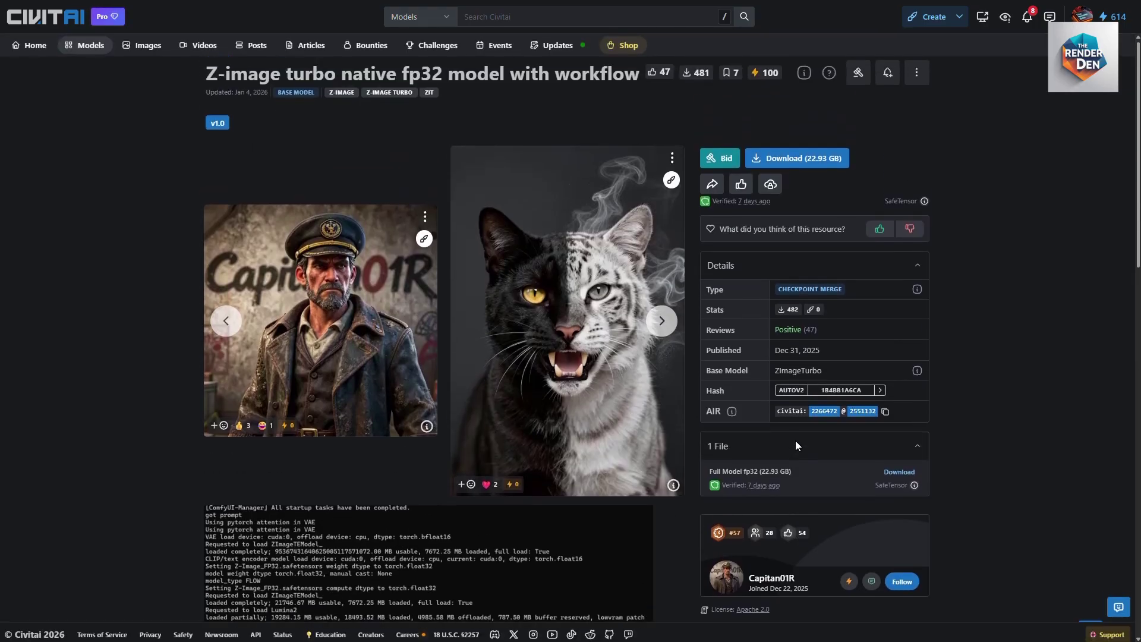
# Switch back to the ComfyUI workflow showing the MODELS note
pyautogui.hotkey('alt', 'Tab')
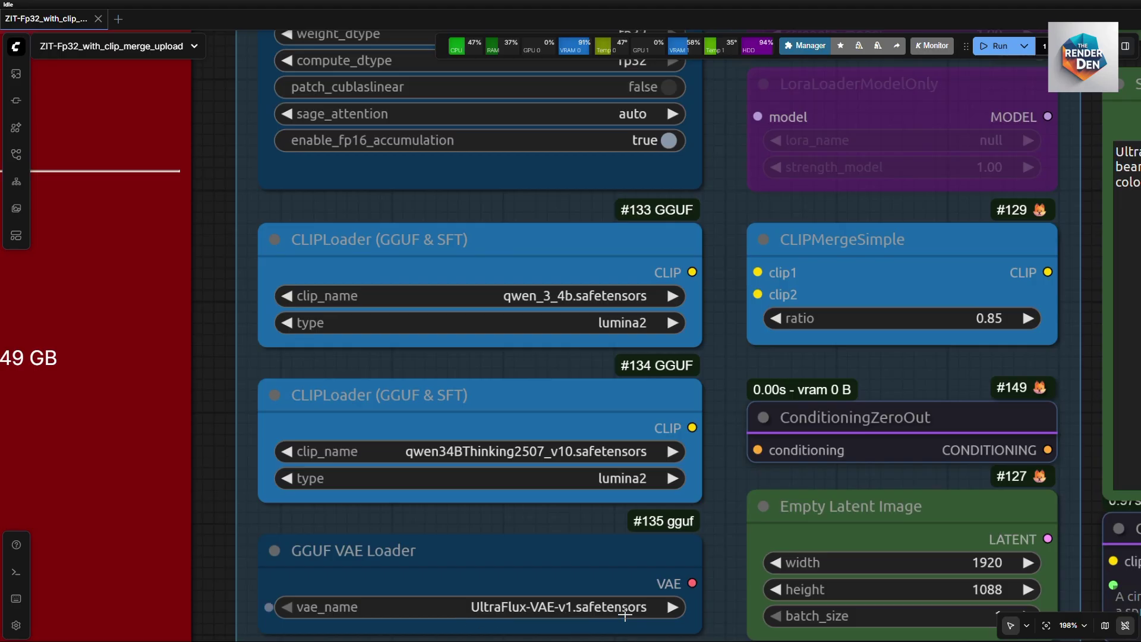
pyautogui.click(428, 562)
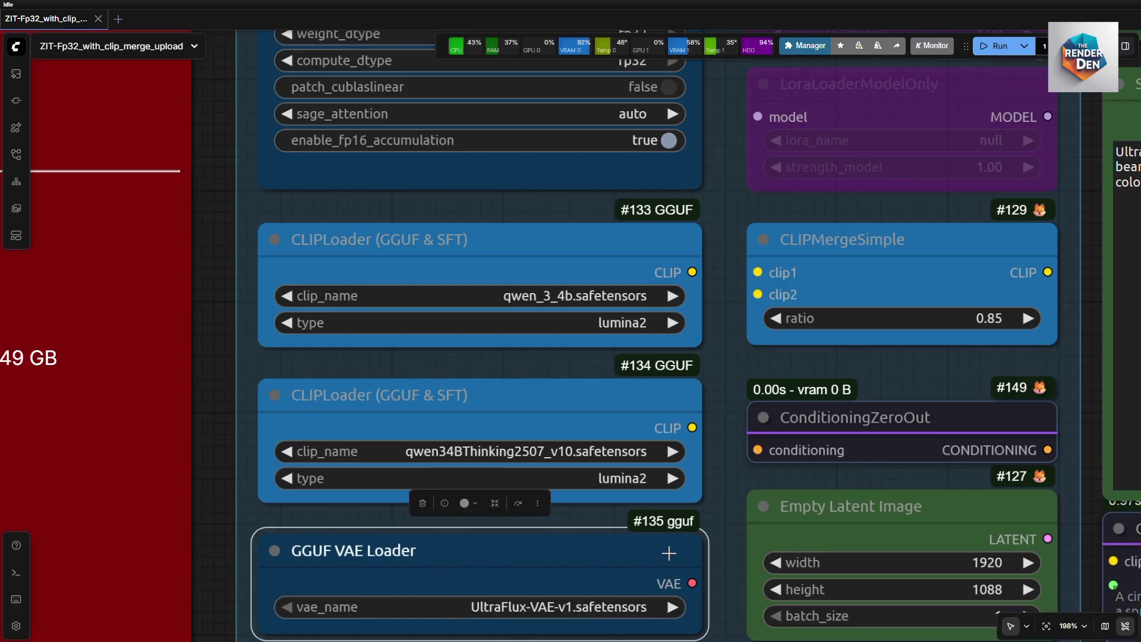
pyautogui.click(723, 540)
pyautogui.click(891, 535)
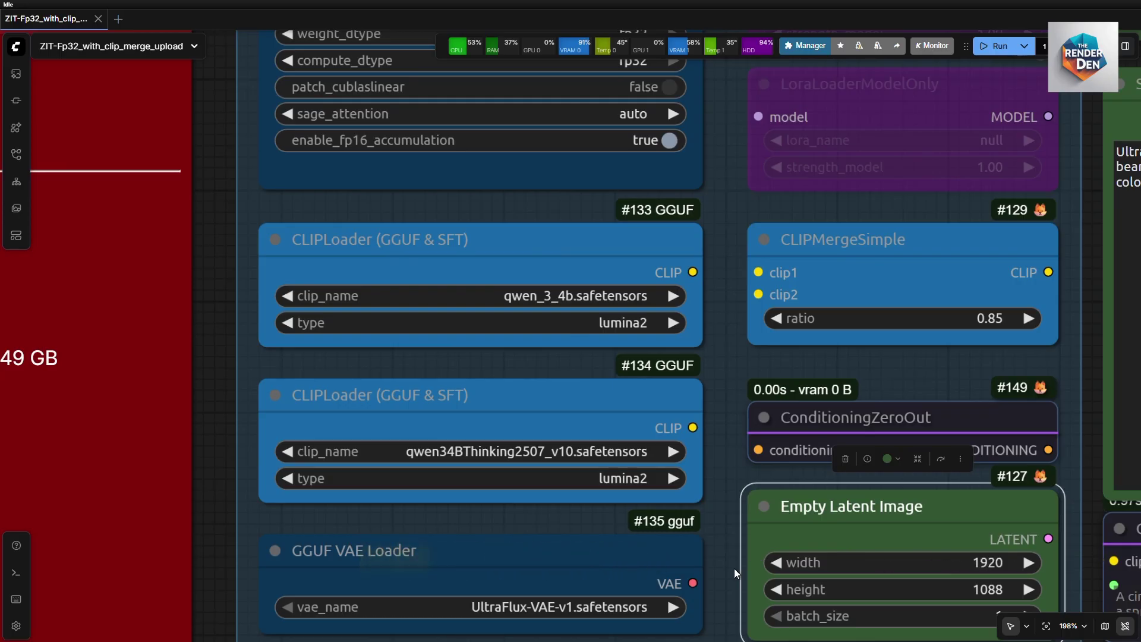
pyautogui.moveTo(733, 568); pyautogui.dragTo(701, 536)
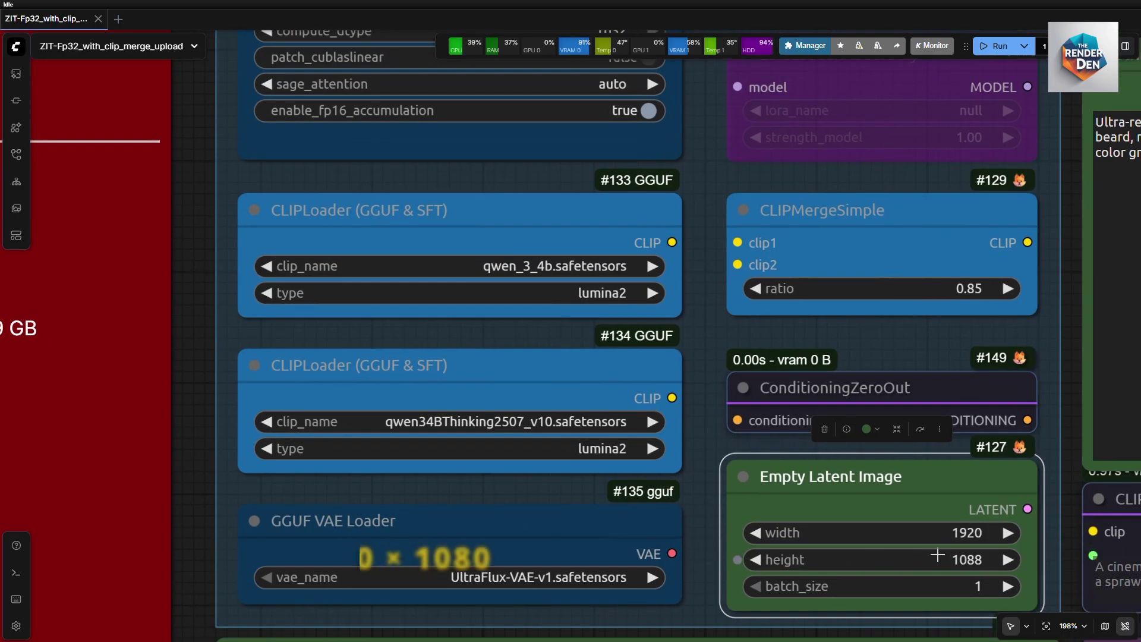
pyautogui.click(711, 443)
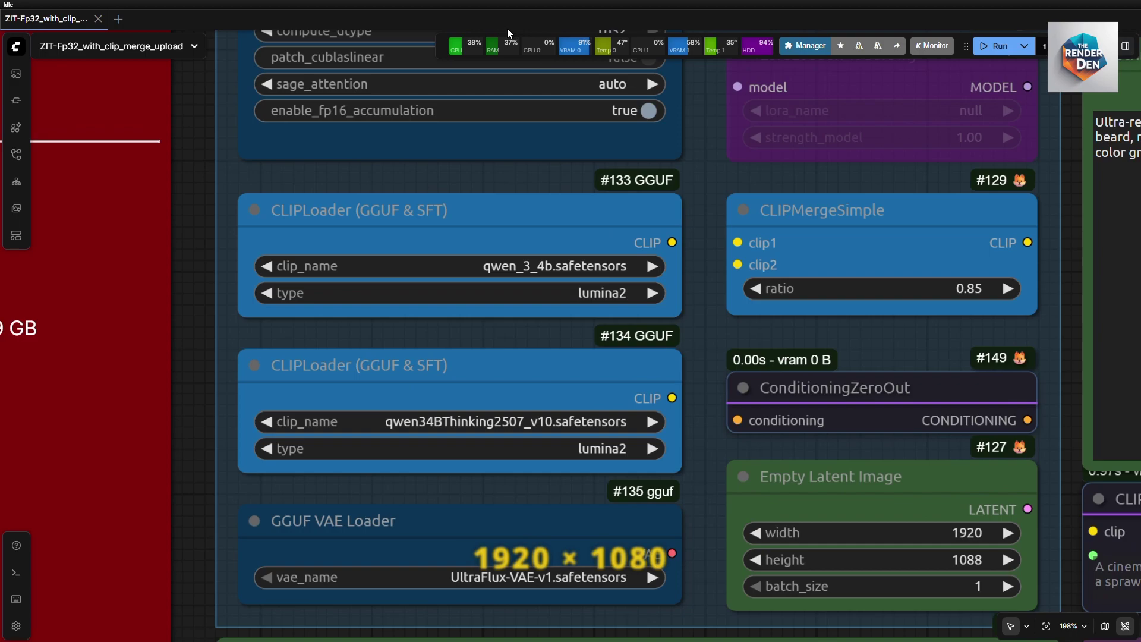
# Bring the prompt nodes into view and turn on Show Links
pyautogui.scroll(-4, 709, 449)
pyautogui.moveTo(707, 465); pyautogui.dragTo(587, 227)
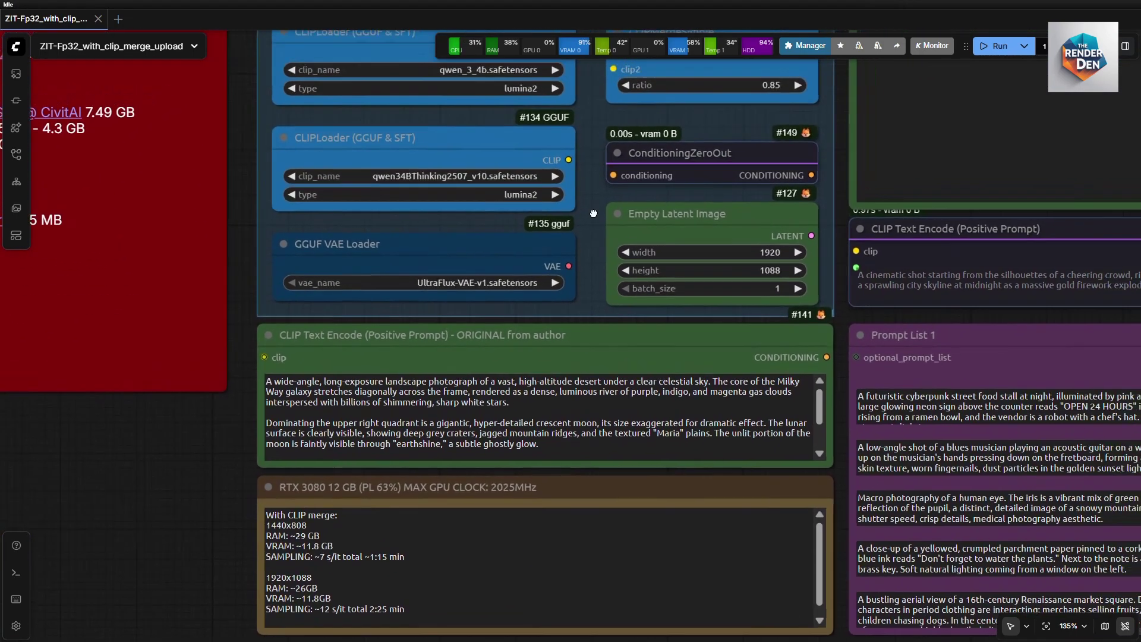
pyautogui.scroll(-2, 587, 227)
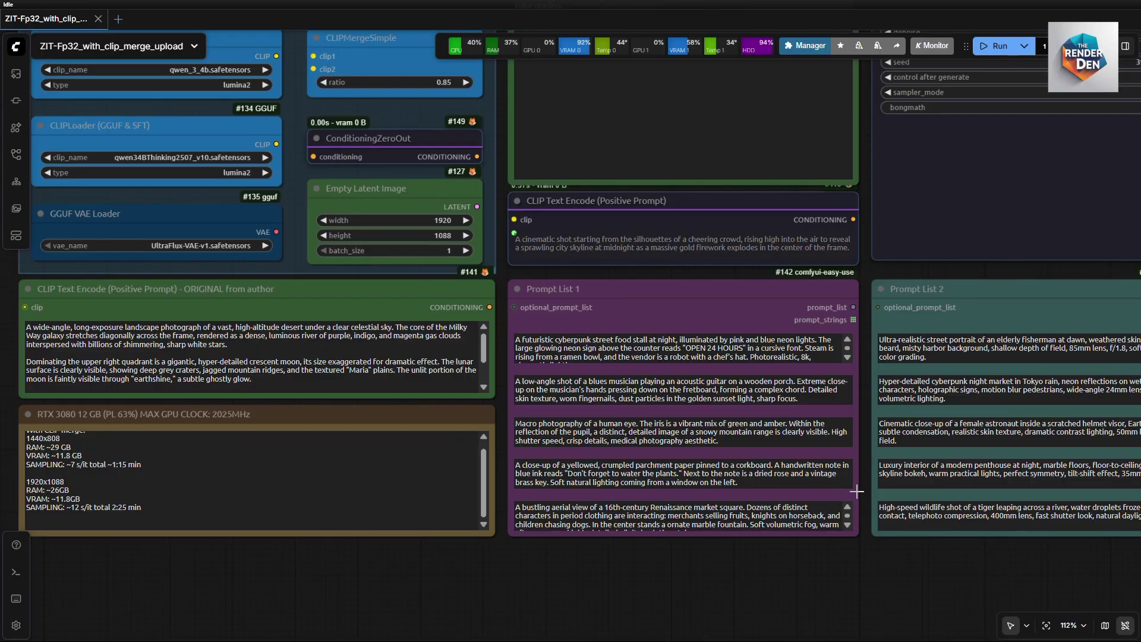
pyautogui.click(1122, 626)
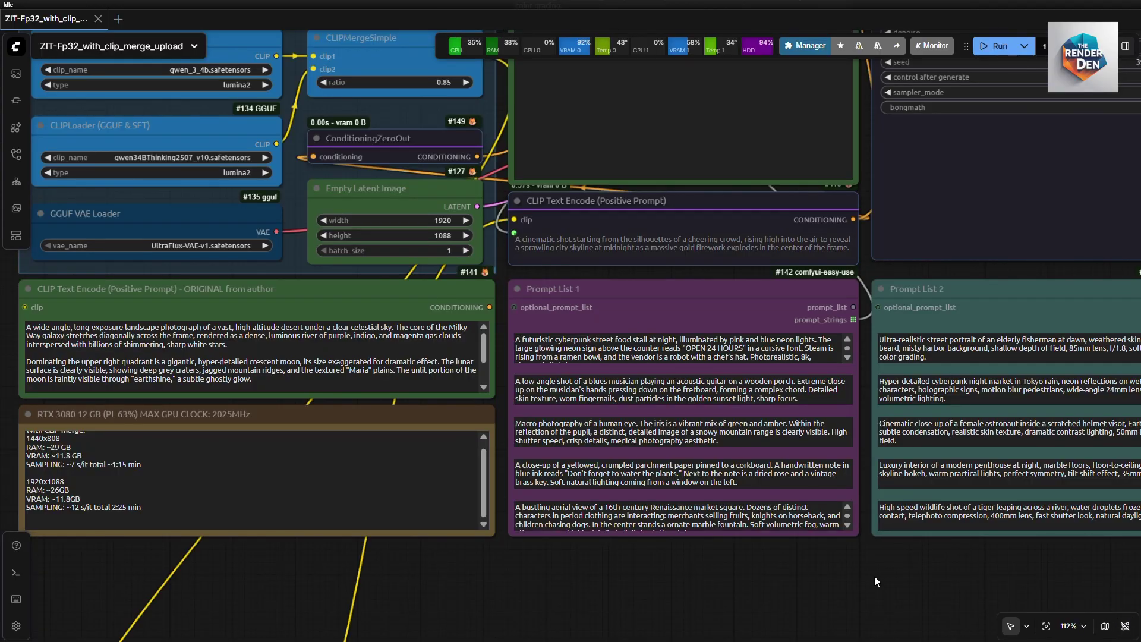
# Connect Prompt List 2's prompt_strings to SWITCH's 'FALSE: Prompt List' input
pyautogui.scroll(-2, 875, 576)
pyautogui.moveTo(865, 576); pyautogui.dragTo(726, 641)
pyautogui.moveTo(1021, 454); pyautogui.dragTo(442, 109)
pyautogui.scroll(7, 442, 108)
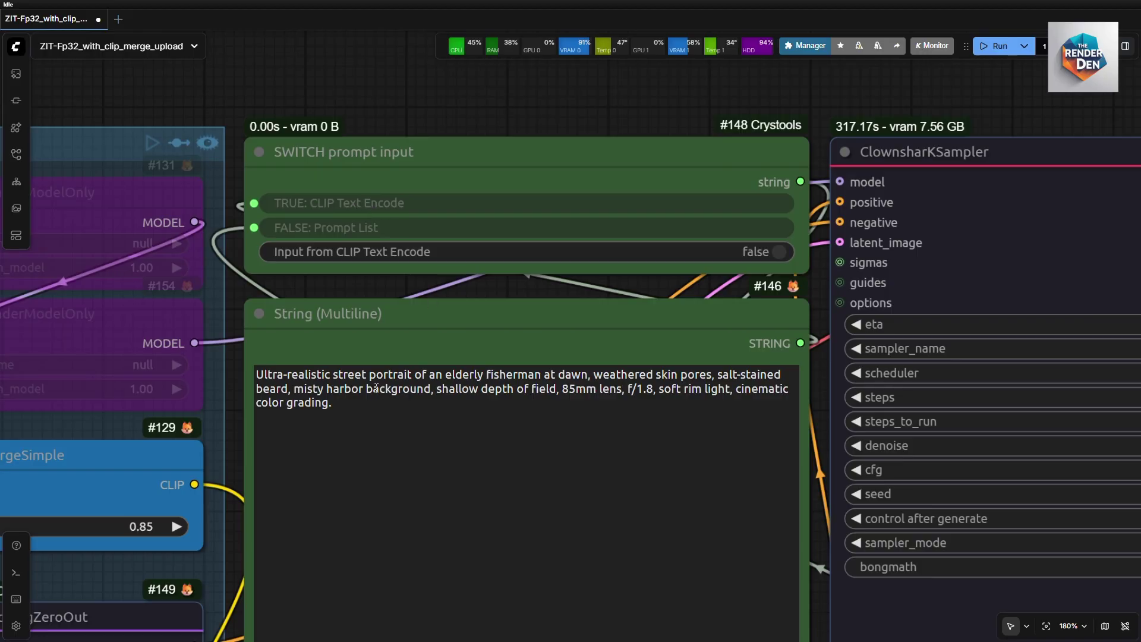
pyautogui.click(779, 252)
pyautogui.click(663, 107)
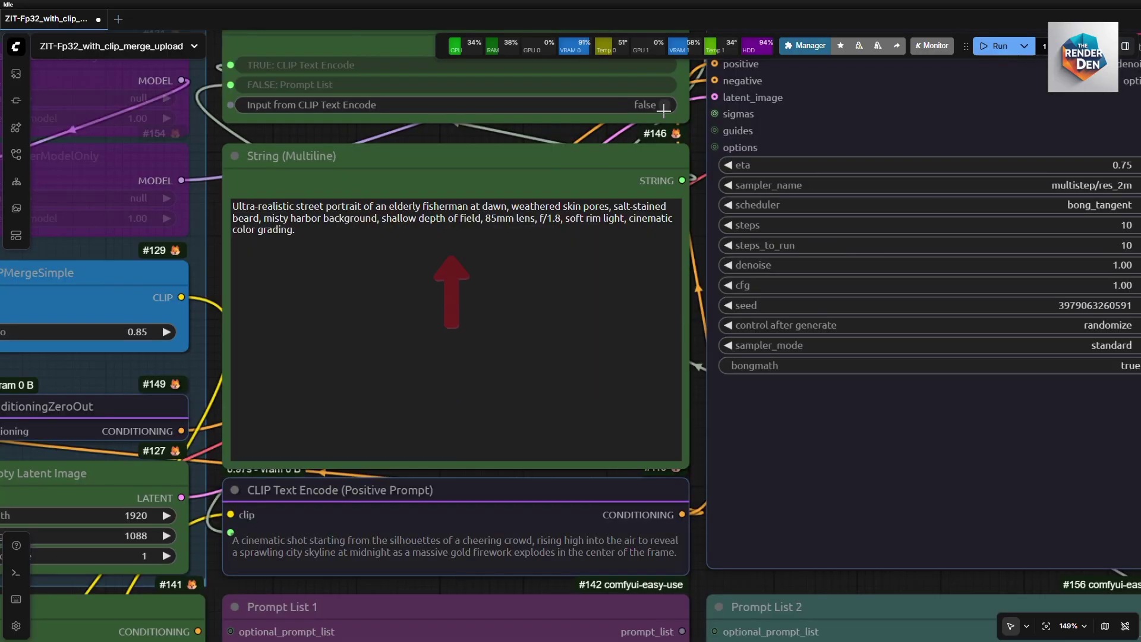
pyautogui.click(664, 109)
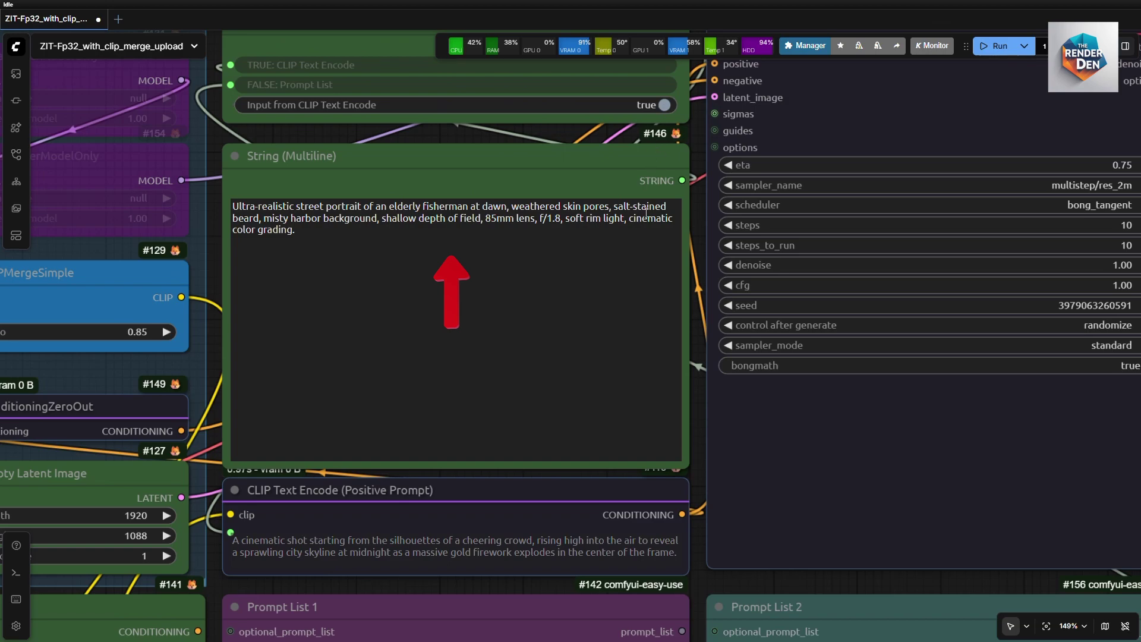
pyautogui.scroll(-2, 703, 402)
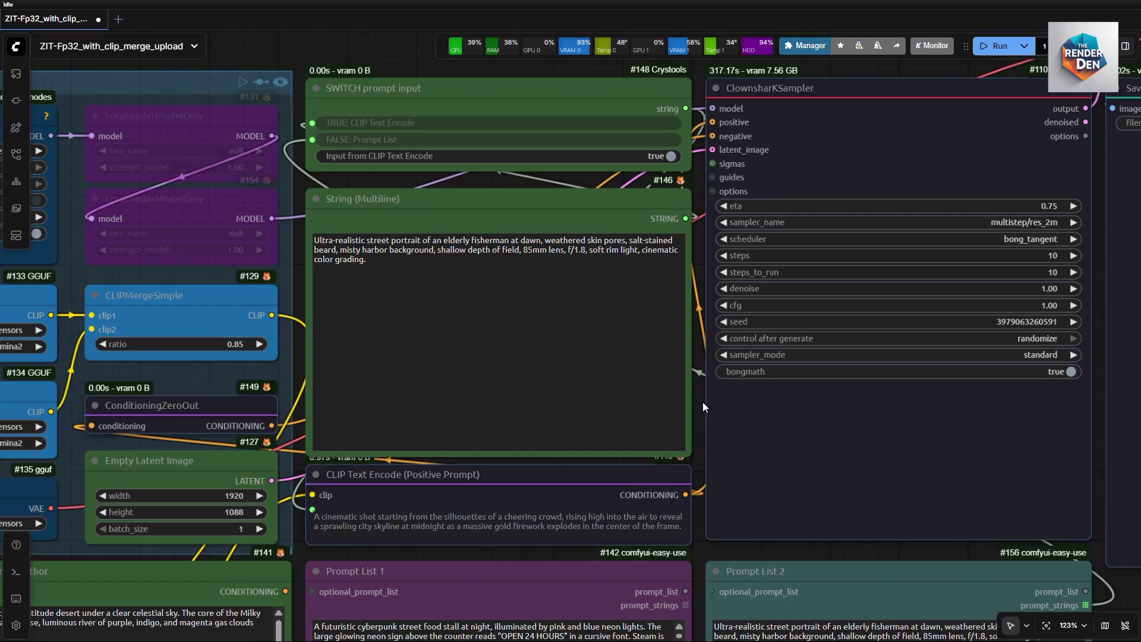
pyautogui.scroll(1, 700, 408)
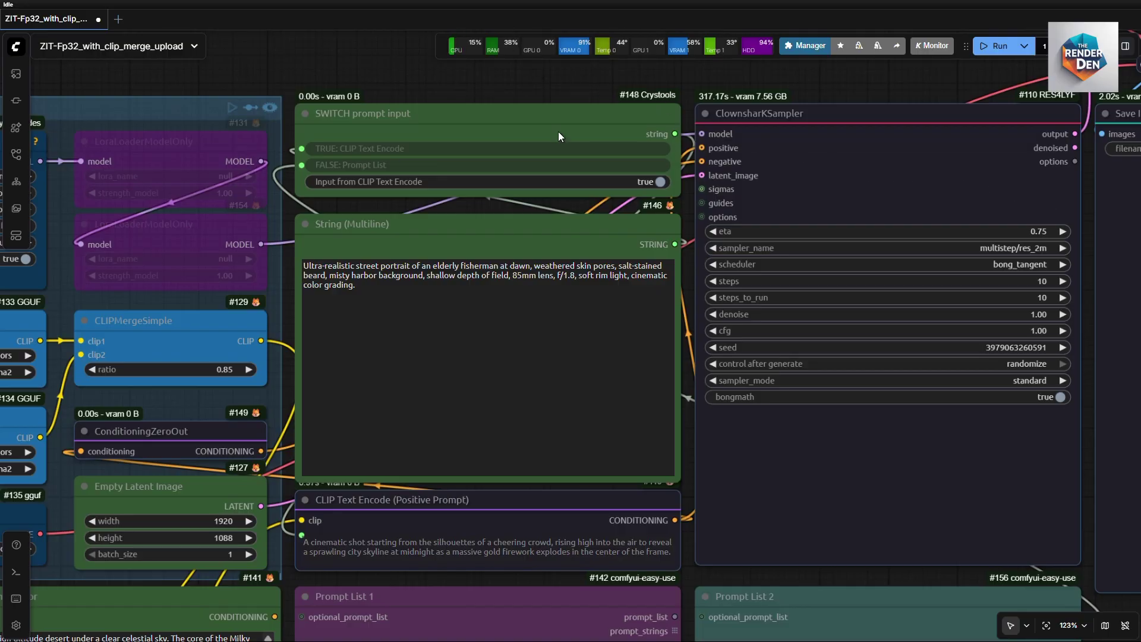
# Review the model links and the RTX 3080 timing note, then fit the whole workflow
pyautogui.scroll(-5, 653, 535)
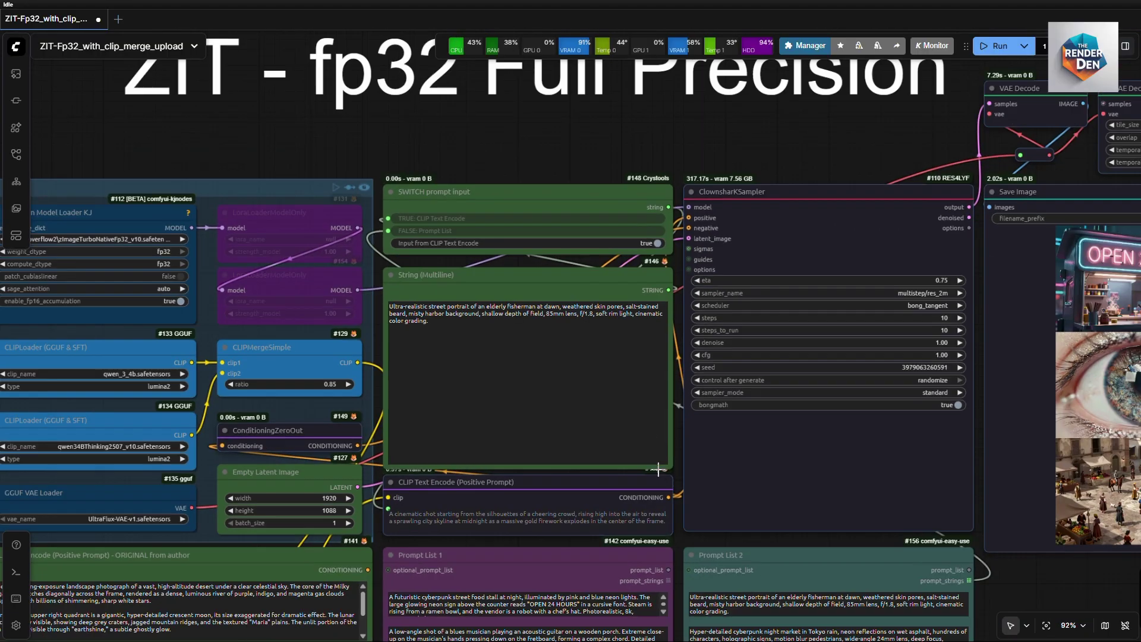
pyautogui.moveTo(675, 559); pyautogui.dragTo(918, 428)
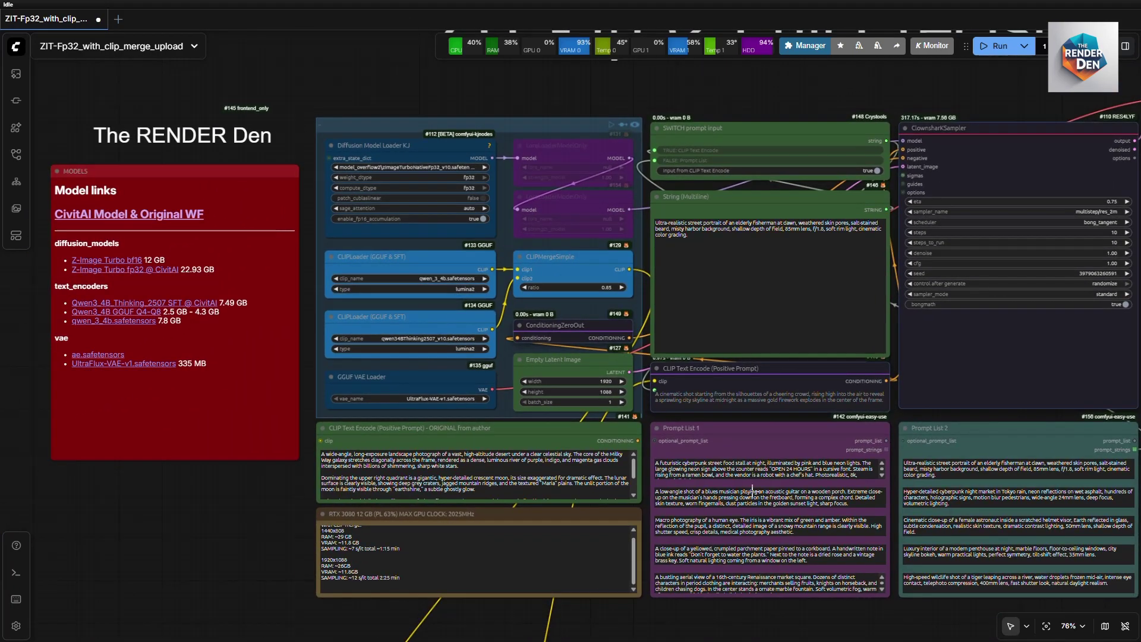
pyautogui.scroll(3, 277, 565)
pyautogui.moveTo(276, 564); pyautogui.dragTo(89, 483)
pyautogui.scroll(3, 227, 546)
pyautogui.scroll(2, 151, 515)
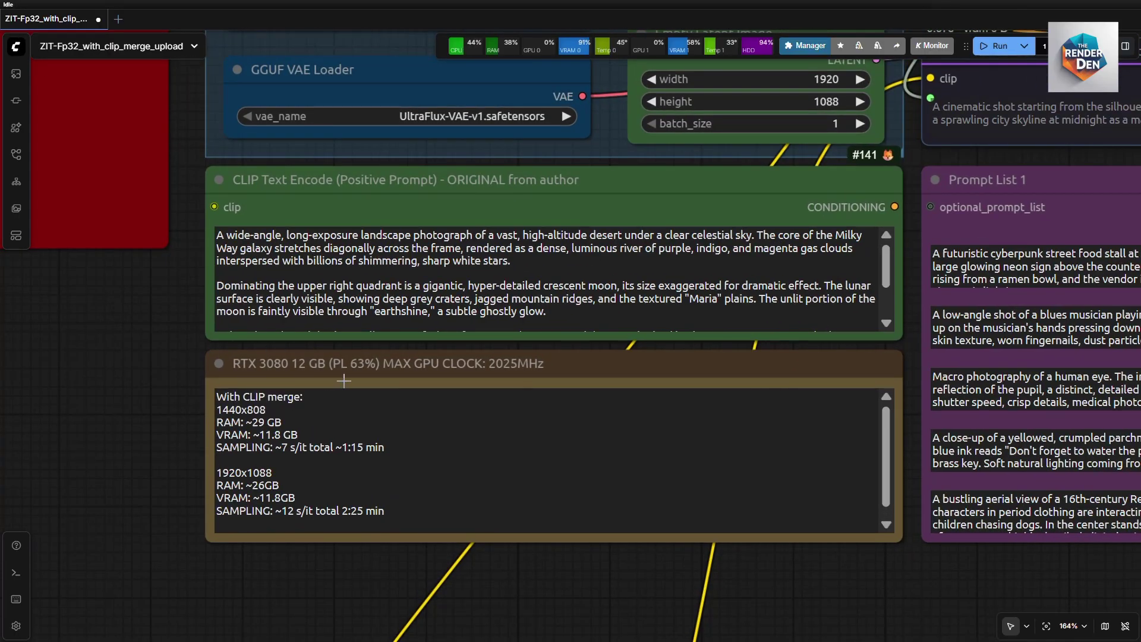
pyautogui.press('.')
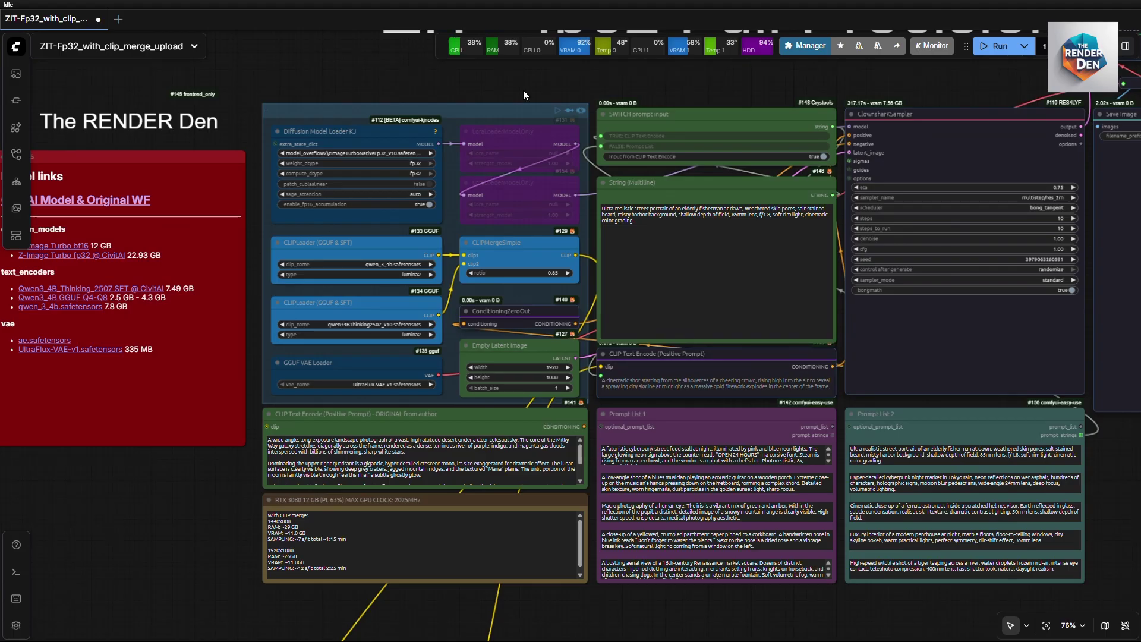
# Enlarge the macro eye image, 3 of 5 at 1920 × 1088, in Save Image
pyautogui.scroll(5, 985, 476)
pyautogui.scroll(2, 1012, 444)
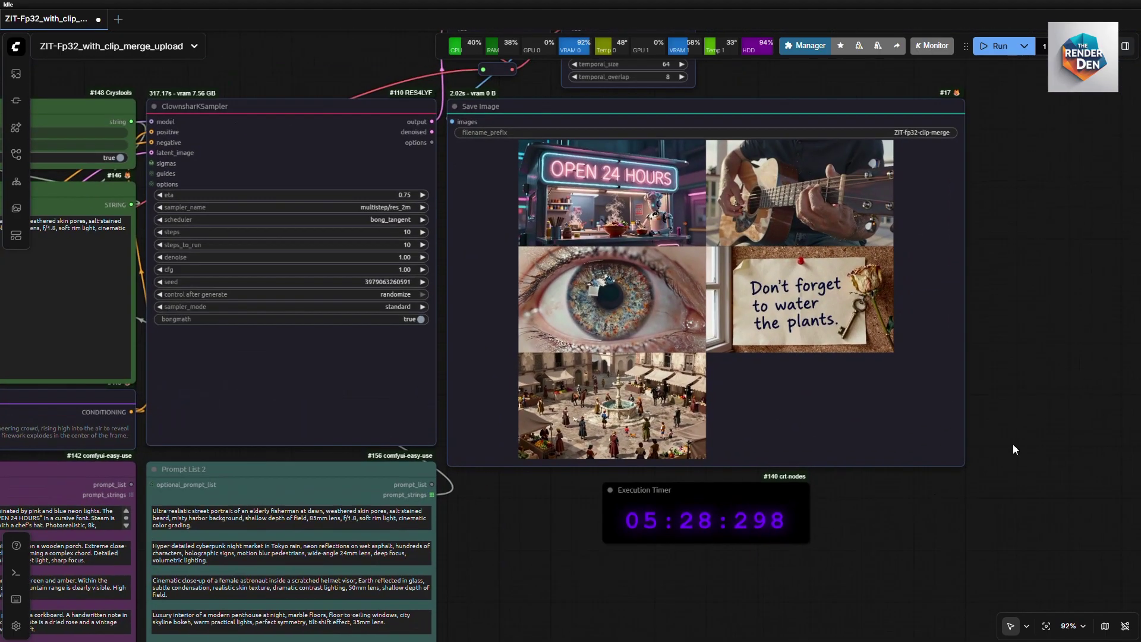
pyautogui.moveTo(998, 374); pyautogui.dragTo(1044, 384)
pyautogui.moveTo(1040, 337); pyautogui.dragTo(1042, 352)
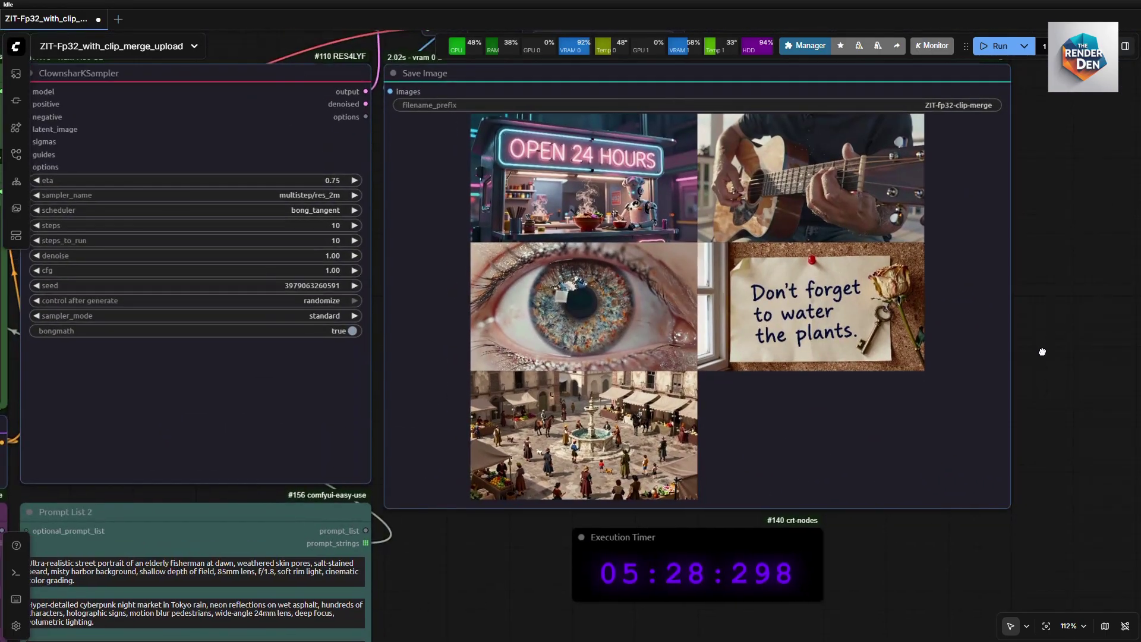
pyautogui.scroll(-1, 1044, 356)
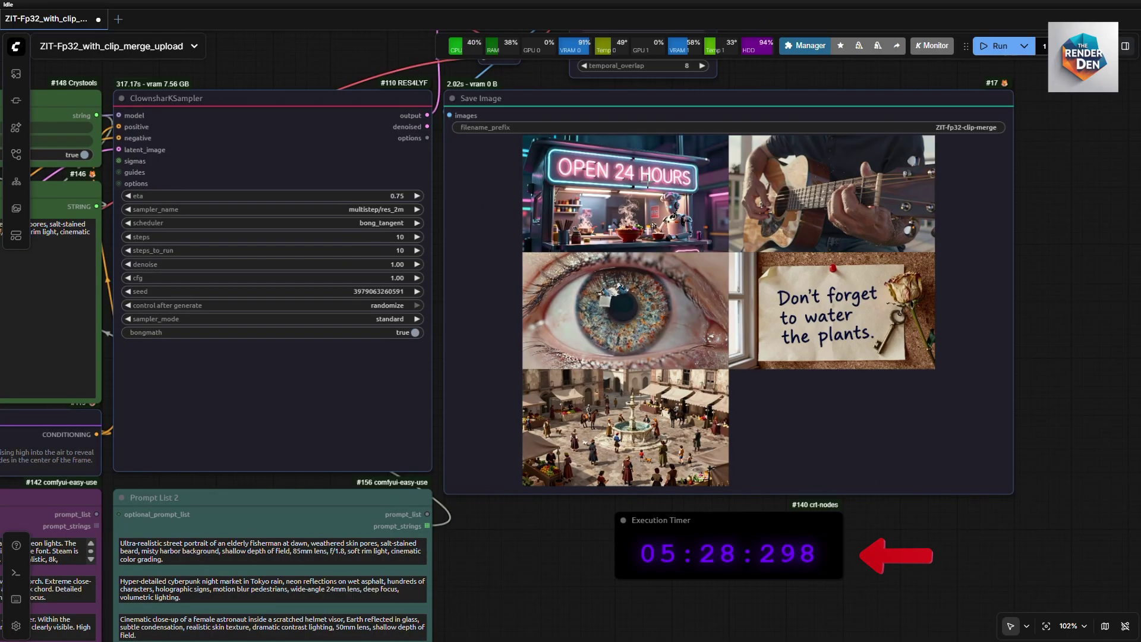
pyautogui.click(660, 331)
pyautogui.scroll(6, 718, 498)
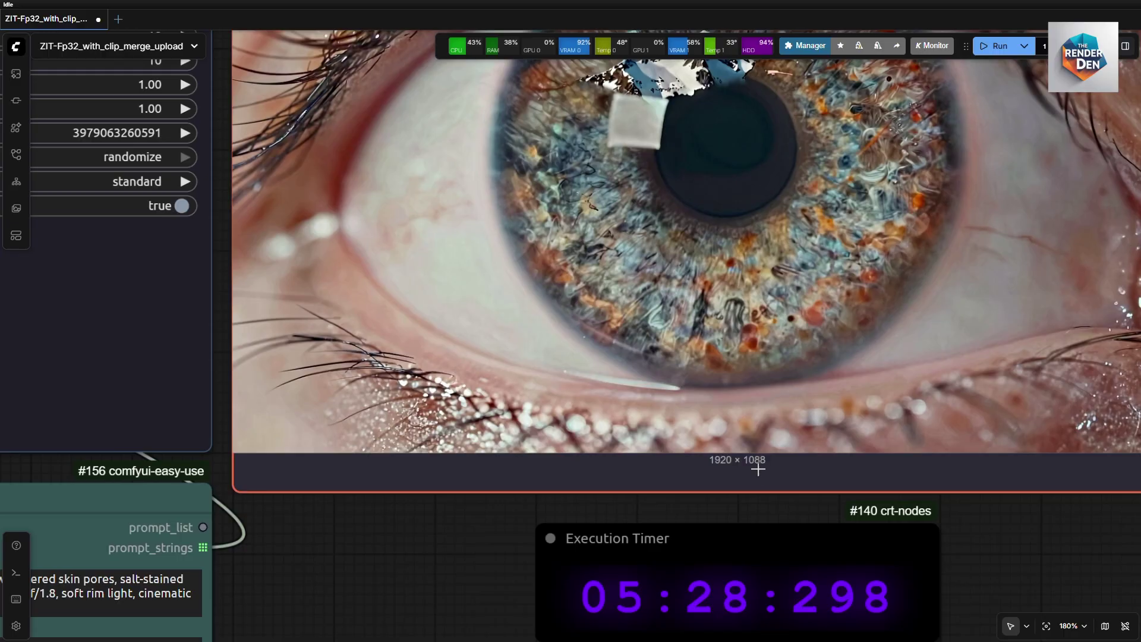
# Reroute the sampler's latent from VAE Decode to VAE Decode (Tiled)'s samples input
pyautogui.scroll(-5, 752, 508)
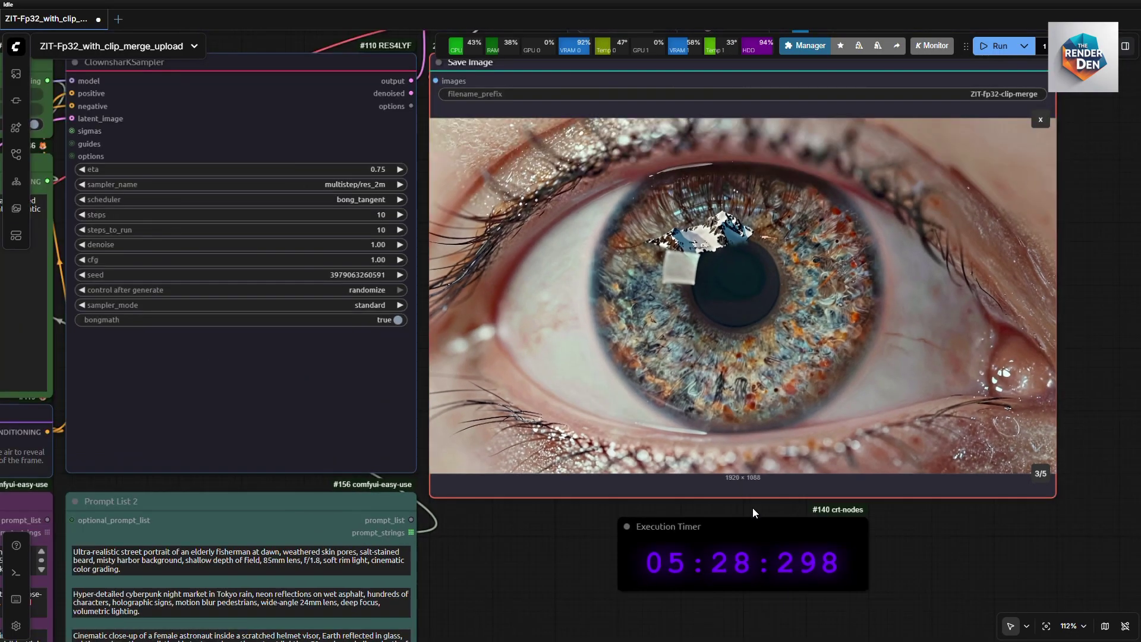
pyautogui.scroll(-2, 752, 508)
pyautogui.scroll(6, 581, 308)
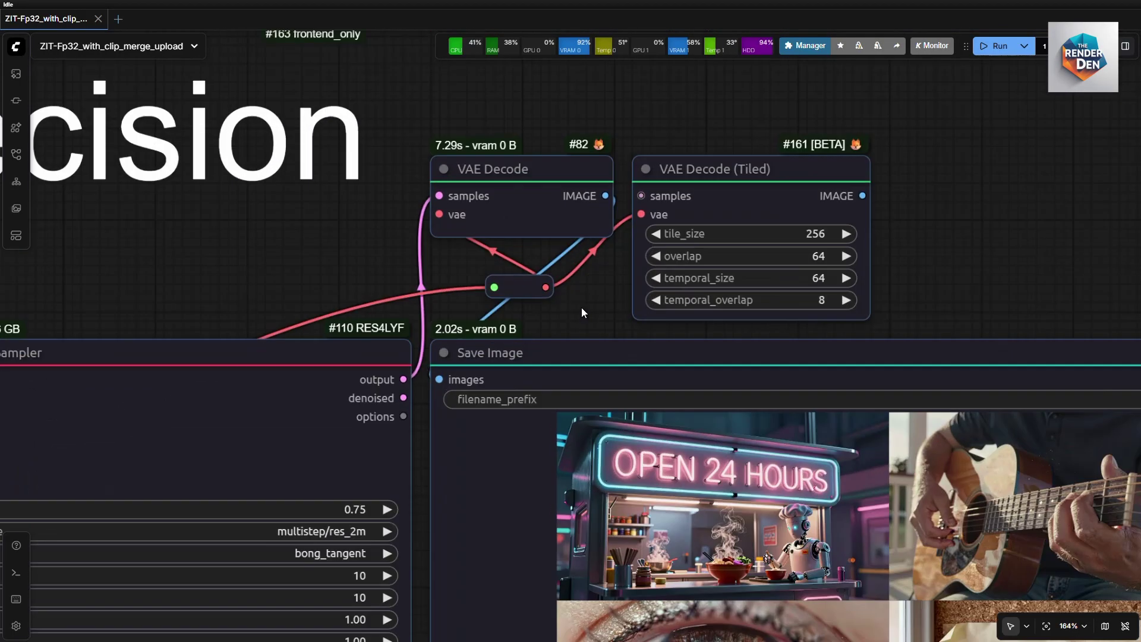
pyautogui.moveTo(581, 308); pyautogui.dragTo(523, 326)
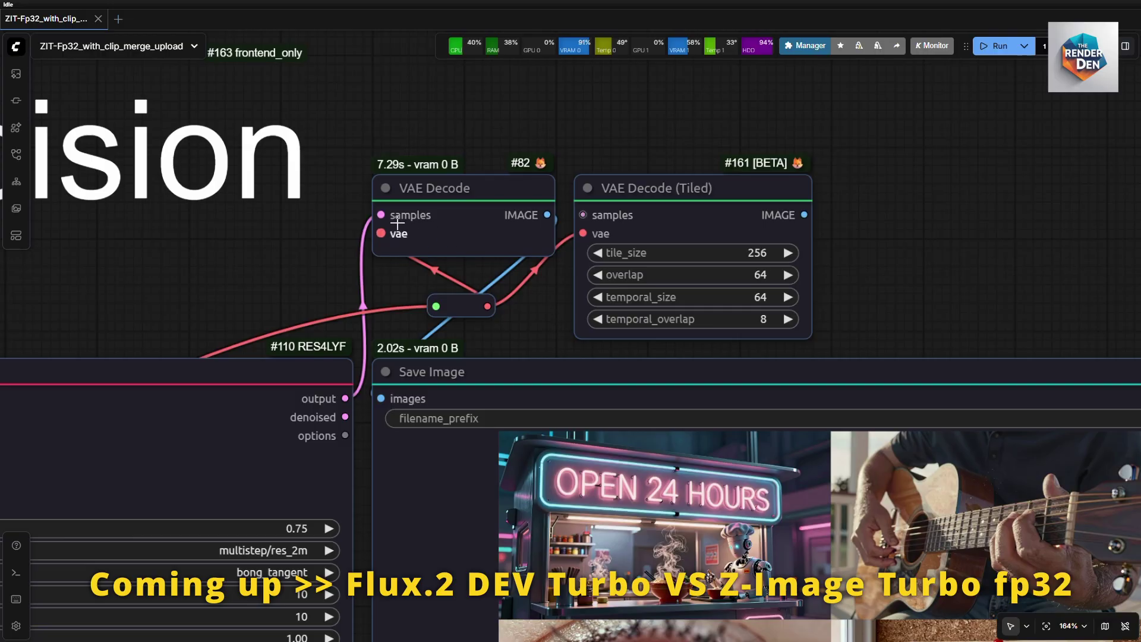
pyautogui.moveTo(379, 213)
pyautogui.moveTo(380, 213); pyautogui.dragTo(435, 220)
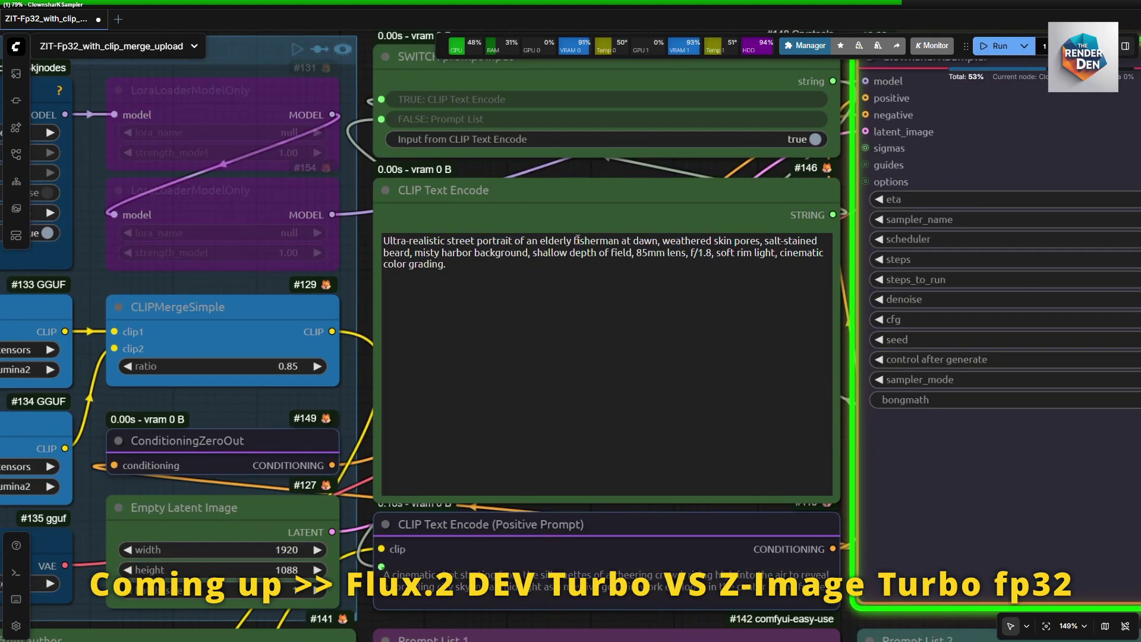
# Bring the fisherman portrait output into view and check the sampler's sampler_name options
pyautogui.scroll(-2, 604, 236)
pyautogui.scroll(-3, 693, 185)
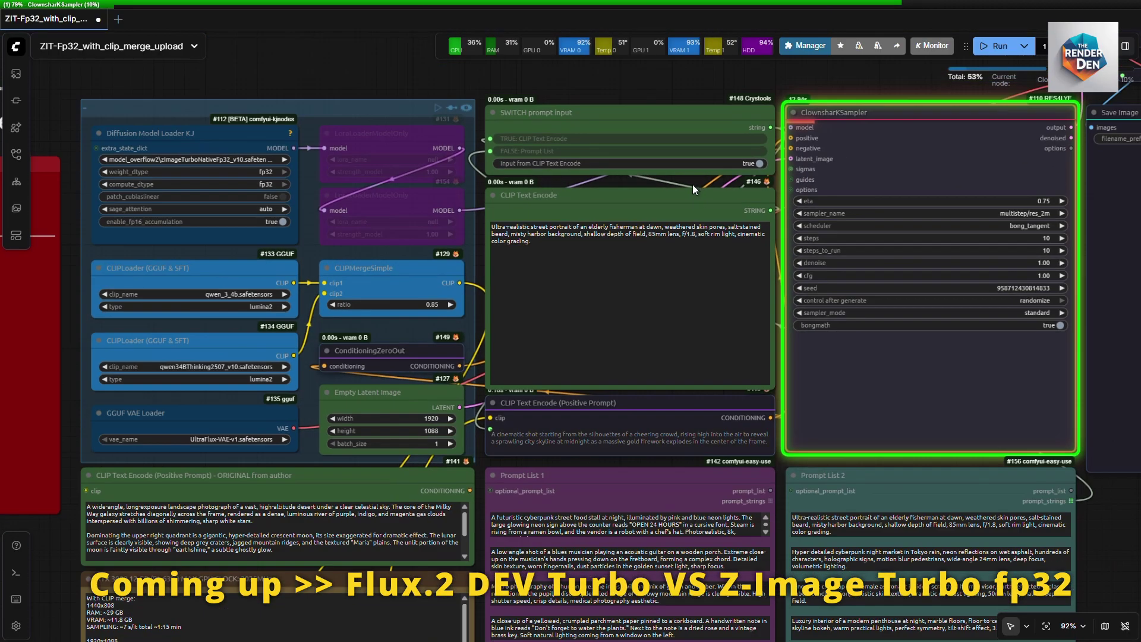
pyautogui.moveTo(693, 184); pyautogui.dragTo(457, 167)
pyautogui.moveTo(863, 462); pyautogui.dragTo(545, 489)
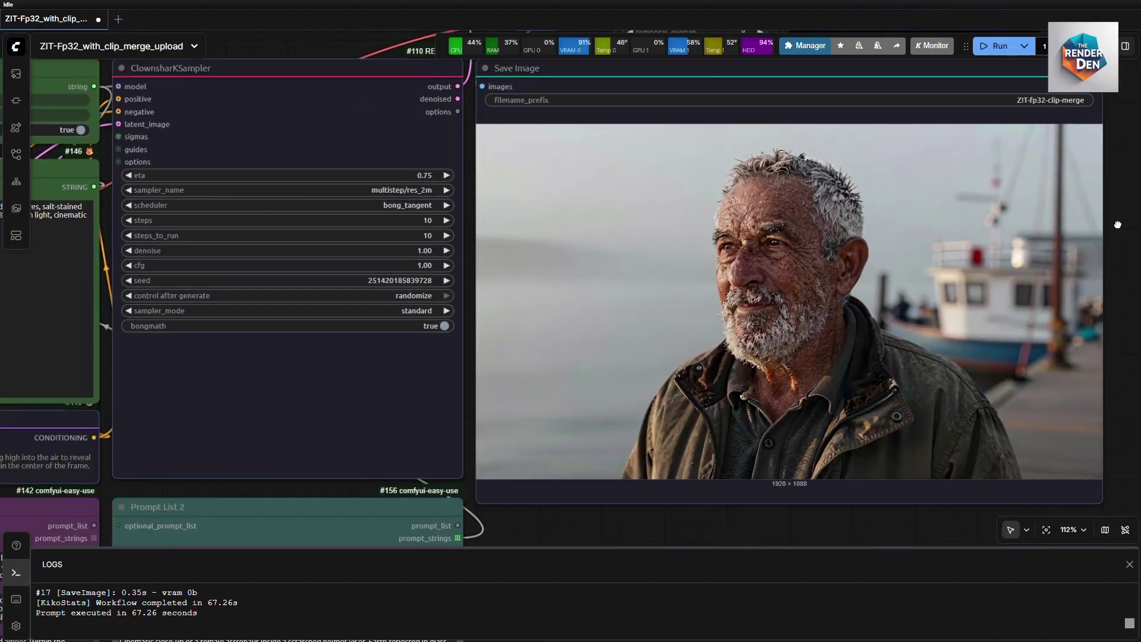
pyautogui.click(407, 194)
pyautogui.click(449, 221)
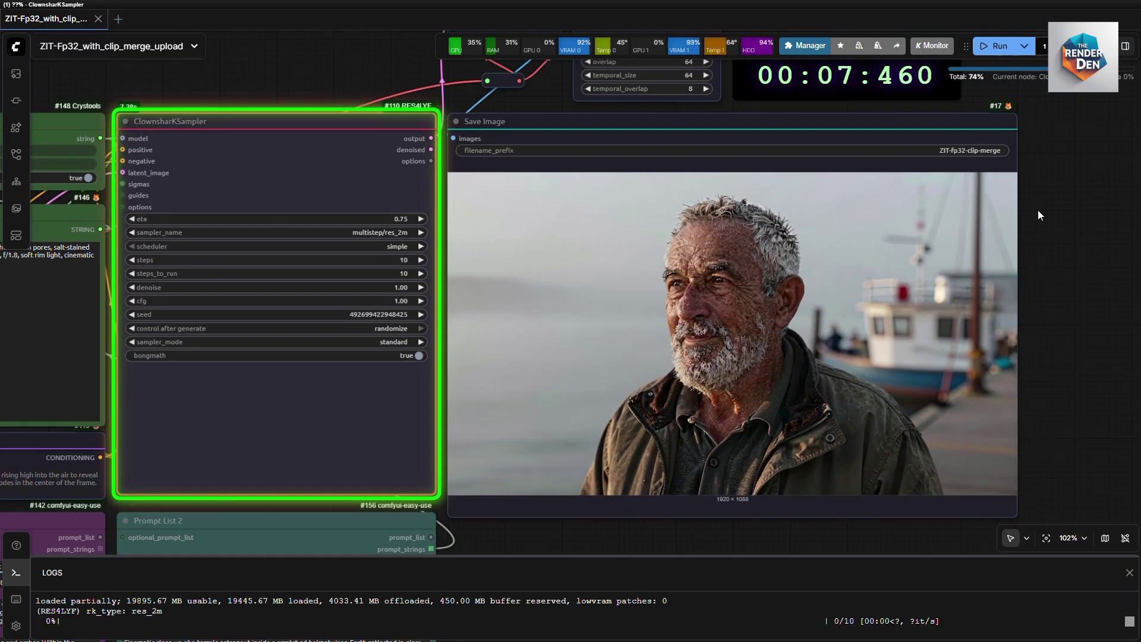